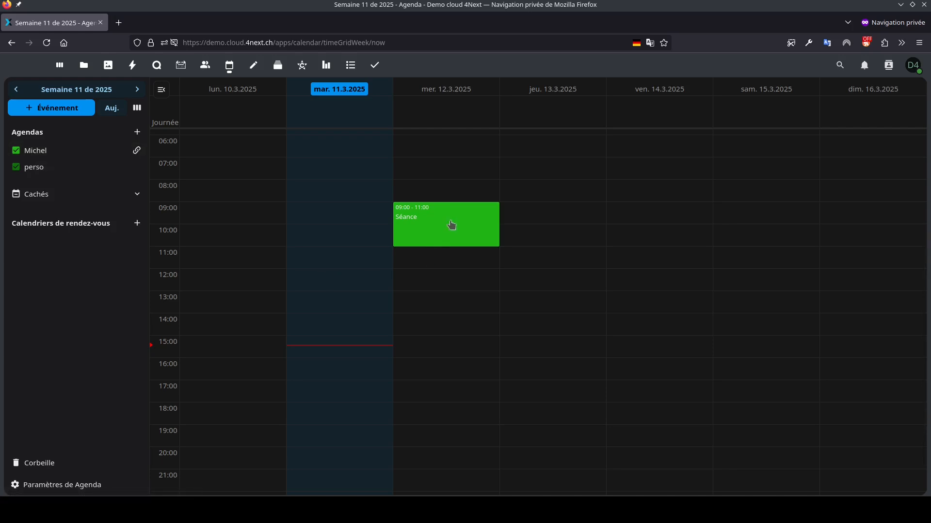
# Move Wednesday's Séance event to start at 14:00 and shorten it to end at 15:30.
pyautogui.moveTo(451, 225); pyautogui.dragTo(434, 332)
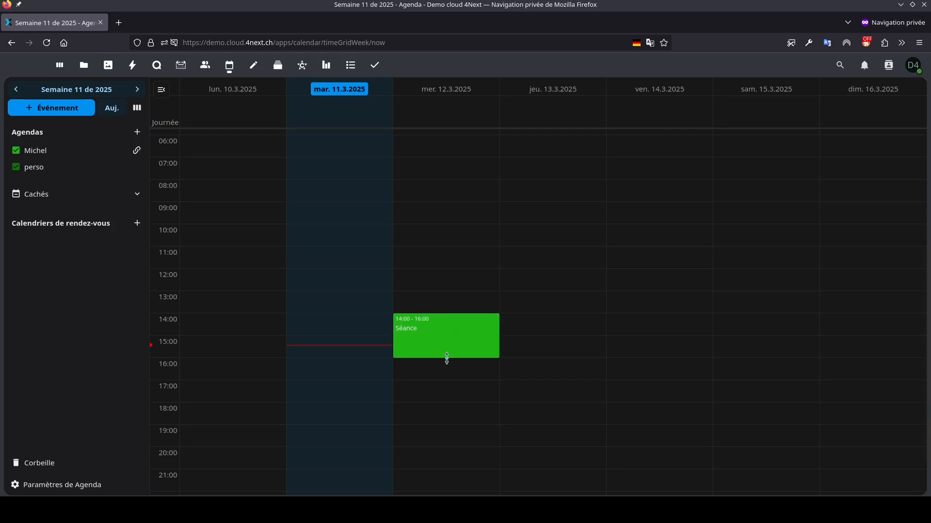
pyautogui.moveTo(446, 359)
pyautogui.mouseDown()
pyautogui.moveTo(443, 399)
pyautogui.moveTo(454, 350)
pyautogui.mouseUp()
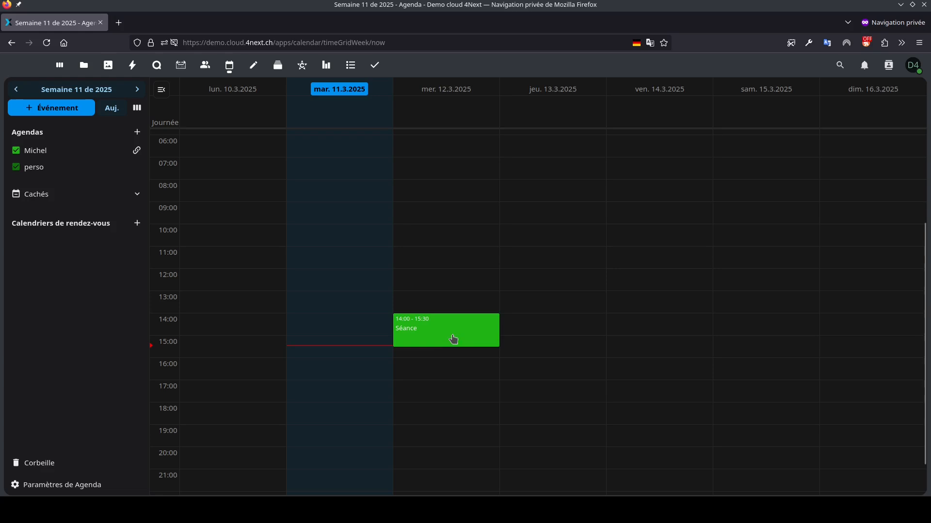
# Edit the Séance event's details so that it ends at 16:30, and save the update.
pyautogui.click(453, 339)
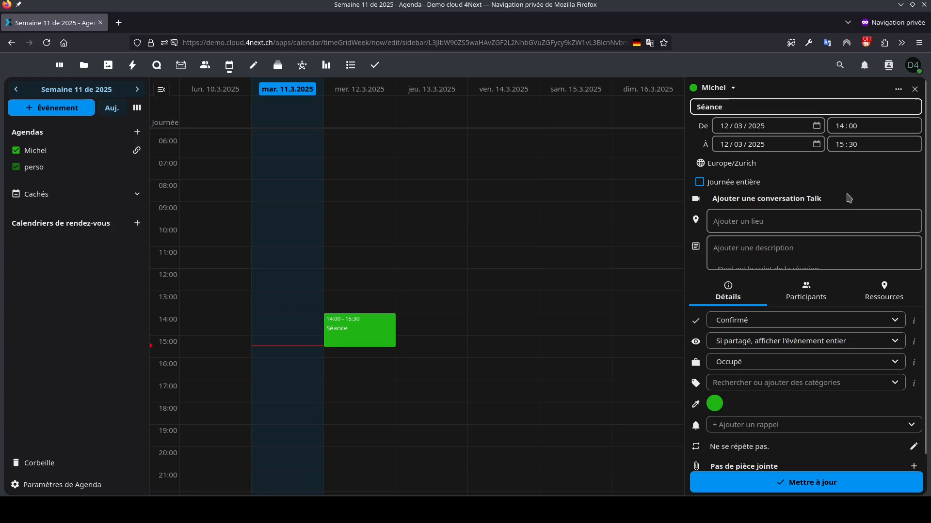
pyautogui.click(877, 148)
pyautogui.write('16')
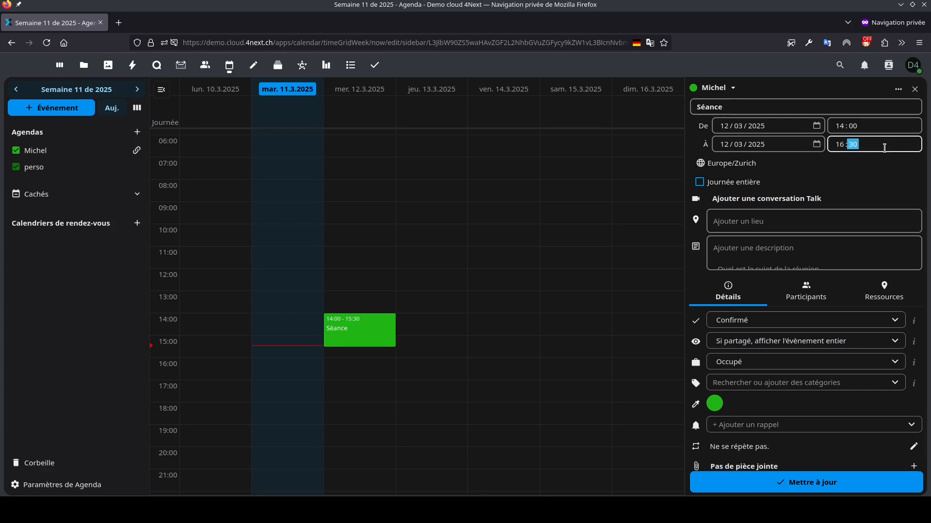
pyautogui.click(815, 489)
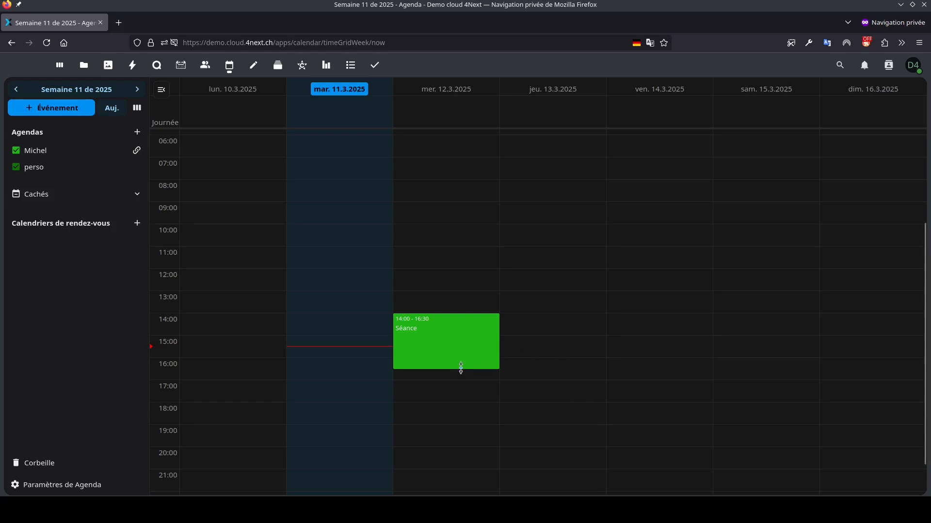
# Extend the Séance event through Friday 14 March, make it an all-day event and save the update.
pyautogui.moveTo(461, 368); pyautogui.dragTo(498, 433)
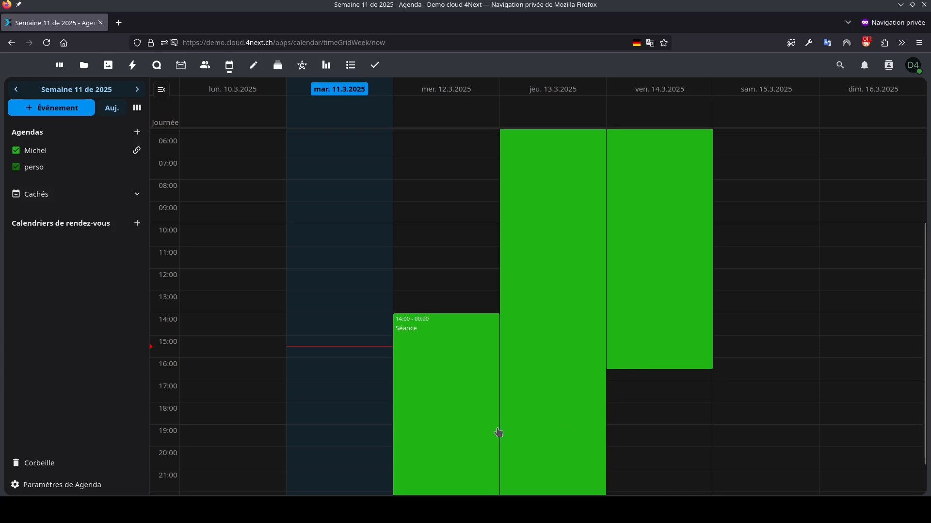
pyautogui.click(438, 370)
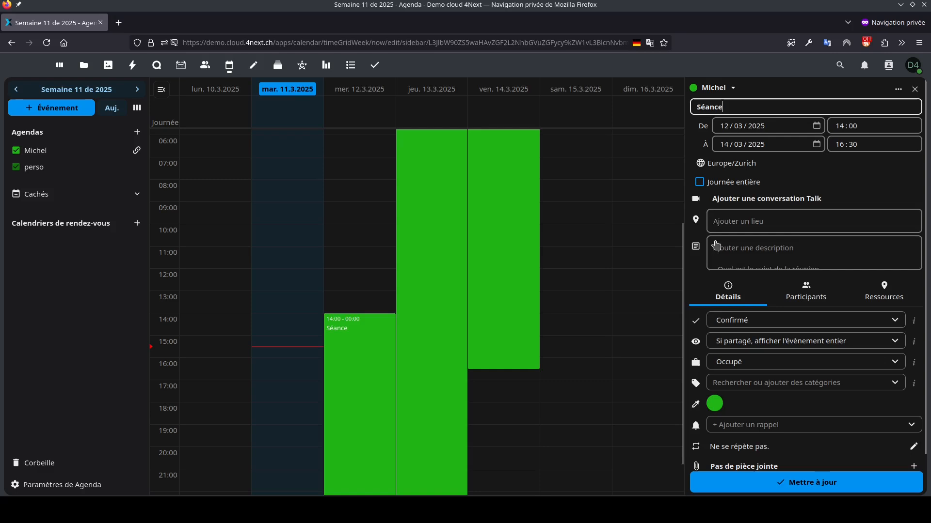
pyautogui.click(699, 182)
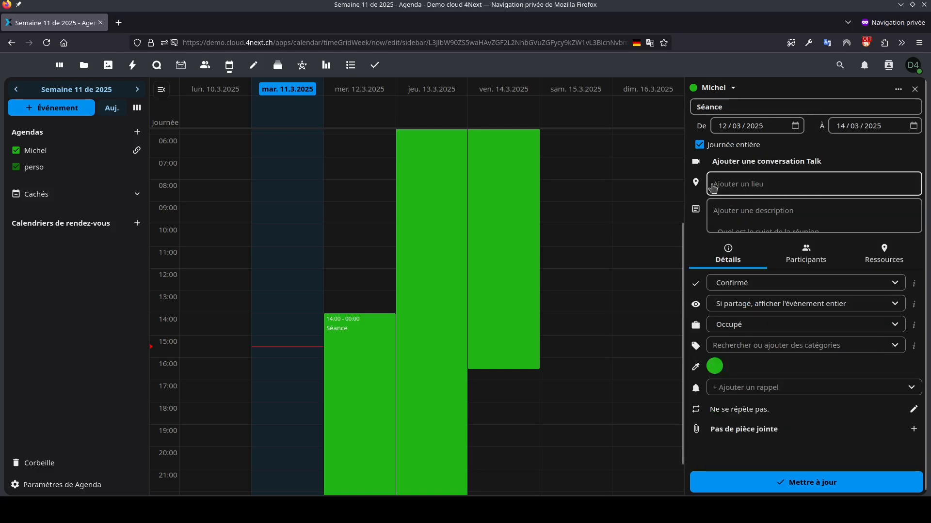
pyautogui.click(796, 482)
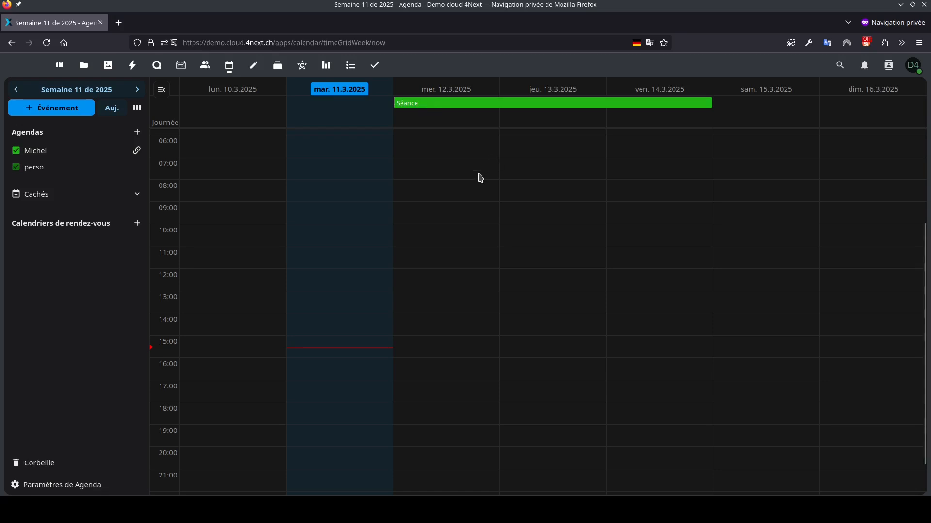
# Create and save an event titled "Réunion de projet" on Wednesday 12 March from 13:30 to 16:00.
pyautogui.moveTo(439, 320); pyautogui.dragTo(442, 357)
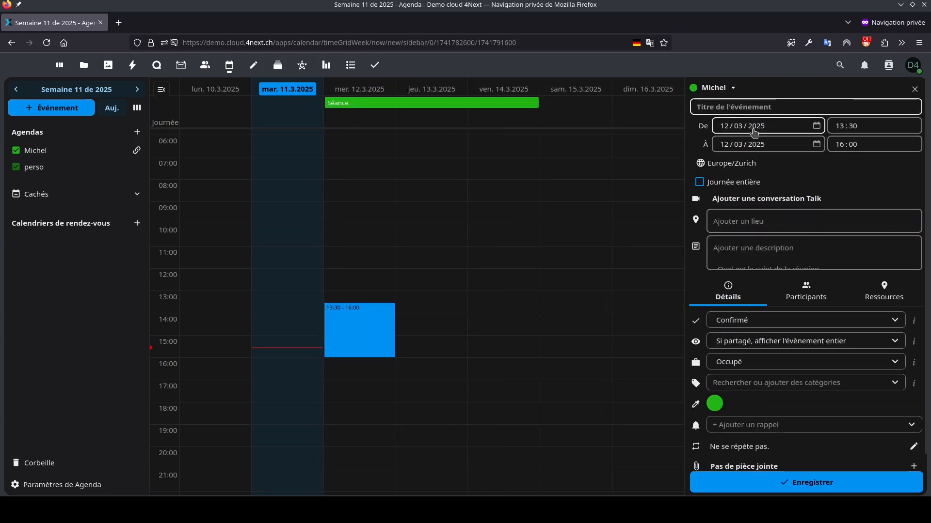
pyautogui.write('Réunio')
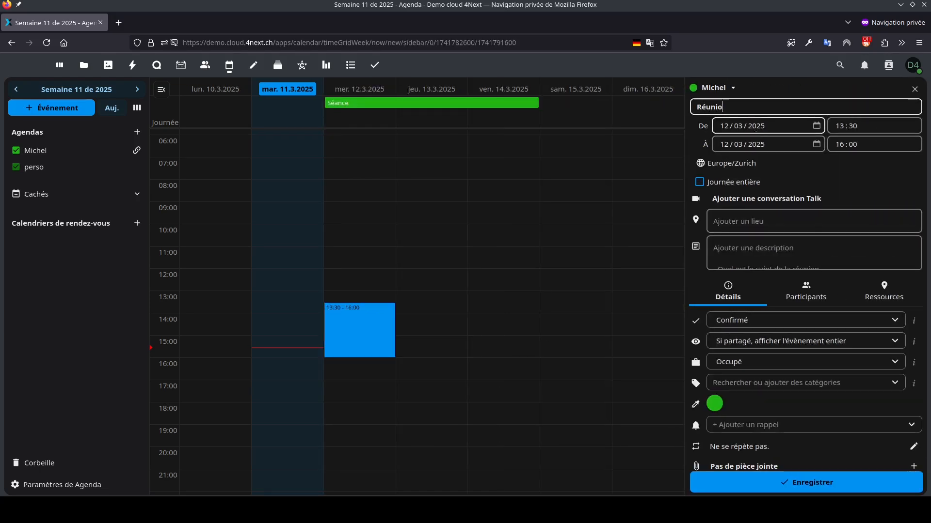
pyautogui.write('n de projet')
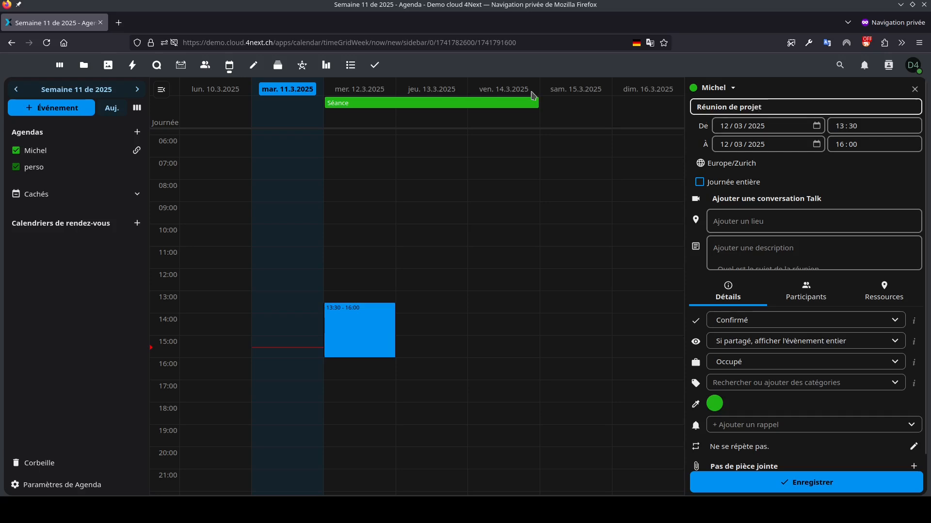
pyautogui.click(803, 488)
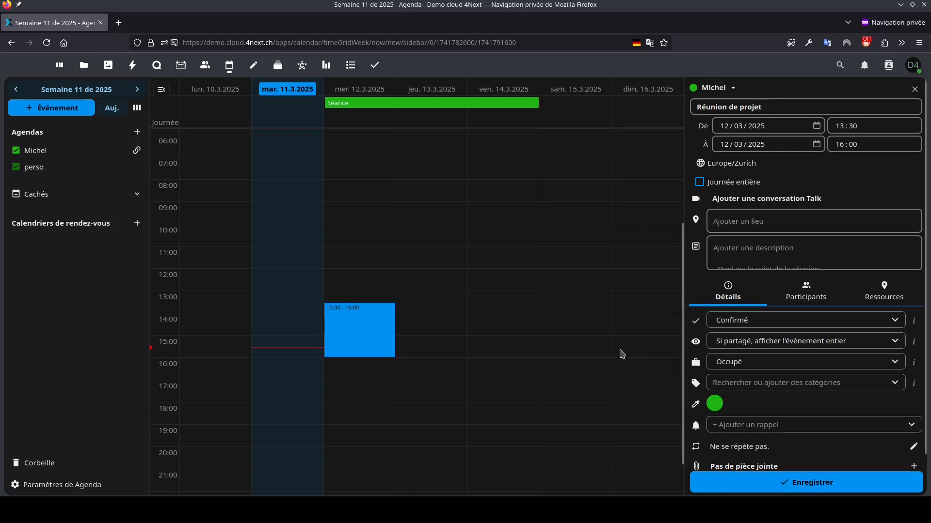
pyautogui.click(774, 483)
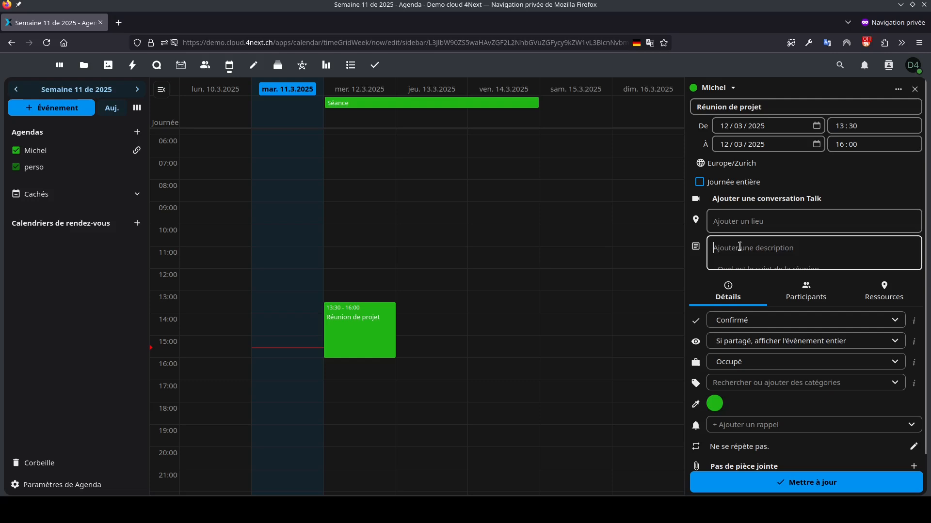
# Describe Réunion de projet as "Faire le point sur la situation" and attach Invitation.pdf from the cloud folder 01 Administration.
pyautogui.write('Faire le point sur la situation')
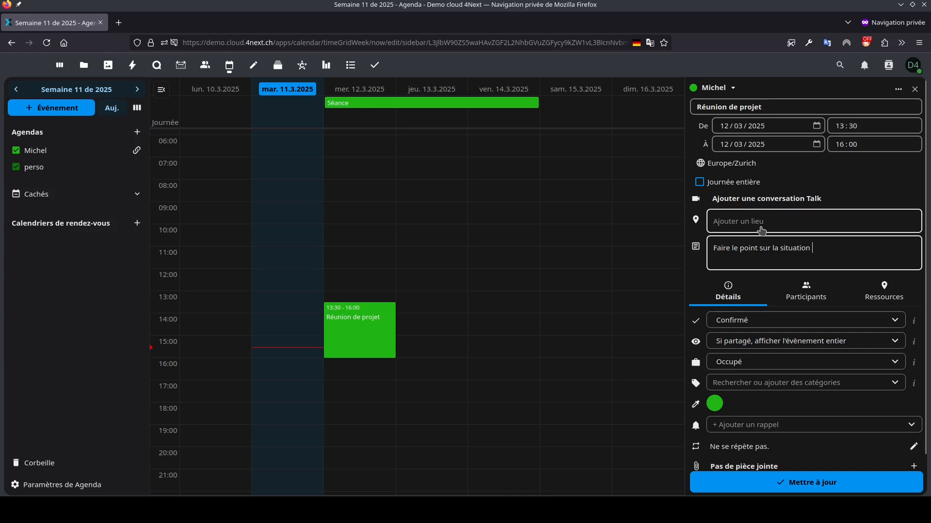
pyautogui.scroll(-1, 766, 234)
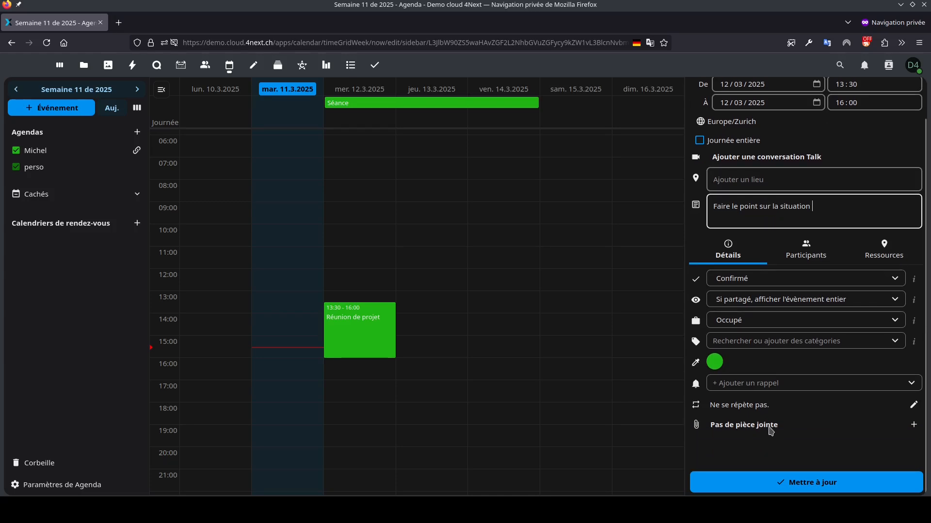
pyautogui.click(914, 426)
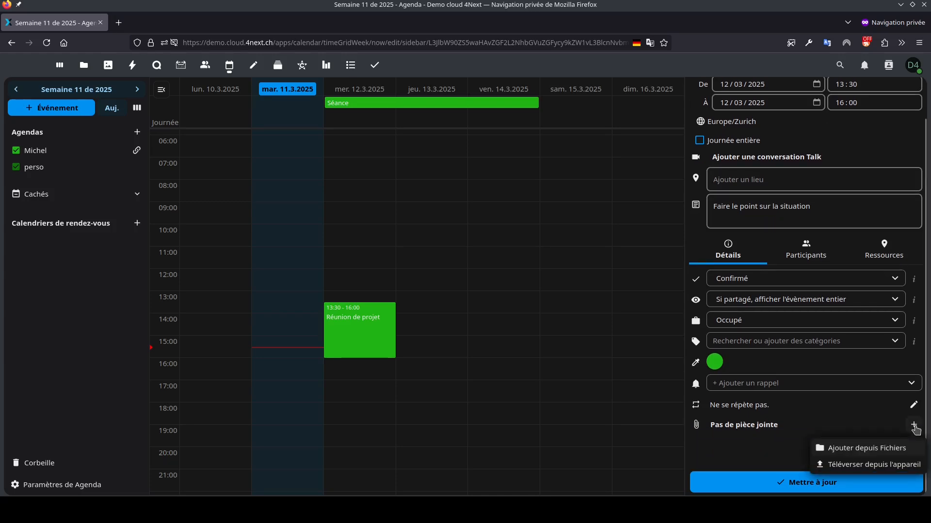
pyautogui.click(870, 451)
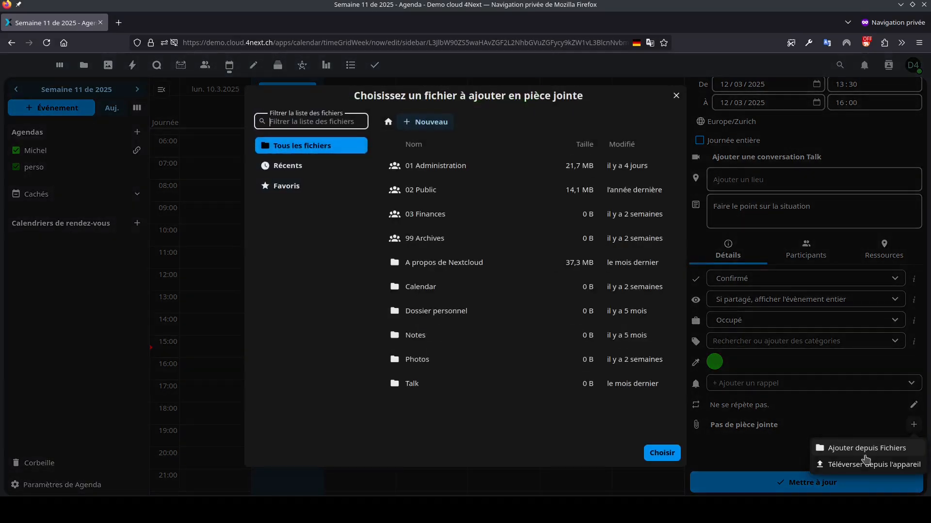
pyautogui.click(444, 169)
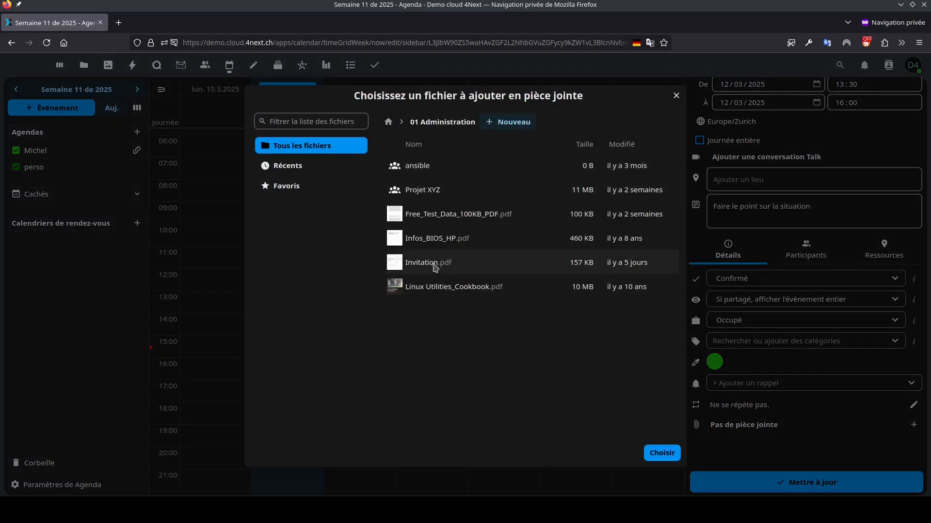
pyautogui.click(662, 452)
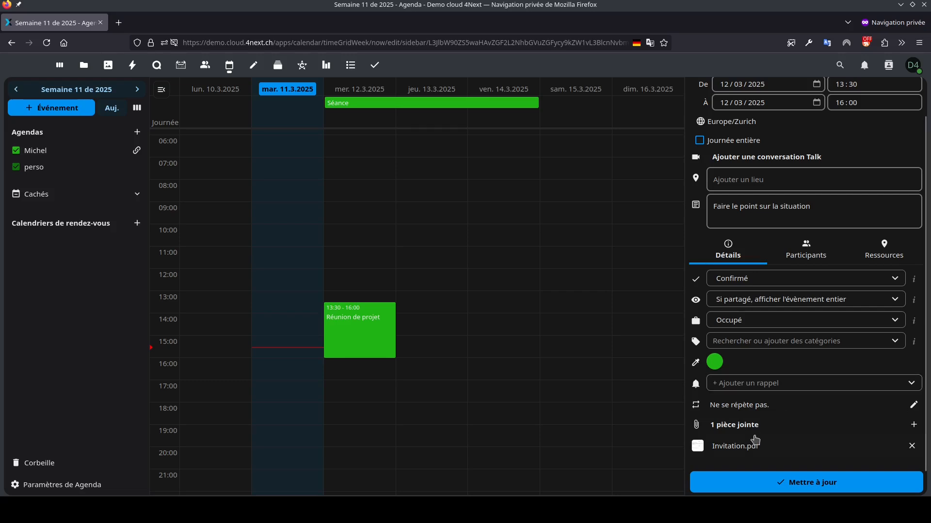
# Make Réunion de projet repeat every week on Tuesday and Thursday instead of Wednesday, and save the update.
pyautogui.click(913, 406)
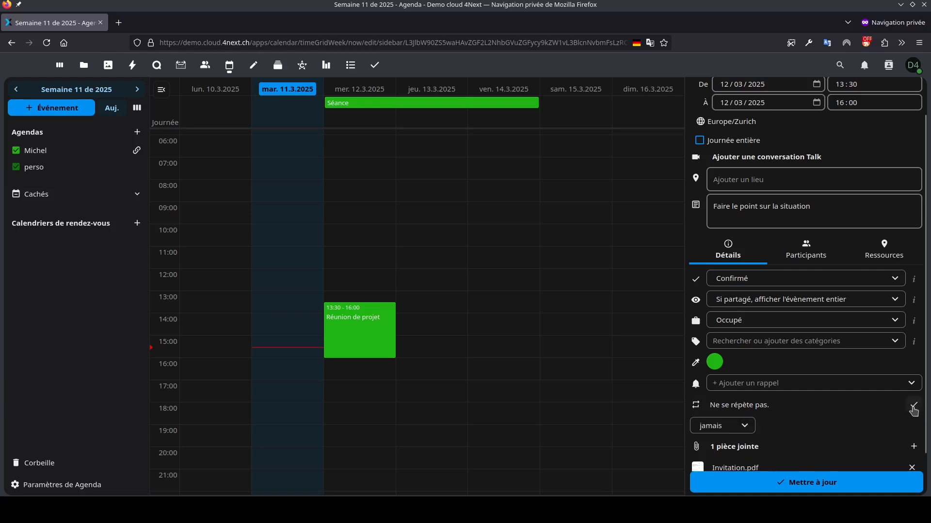
pyautogui.scroll(-2, 914, 410)
pyautogui.click(750, 380)
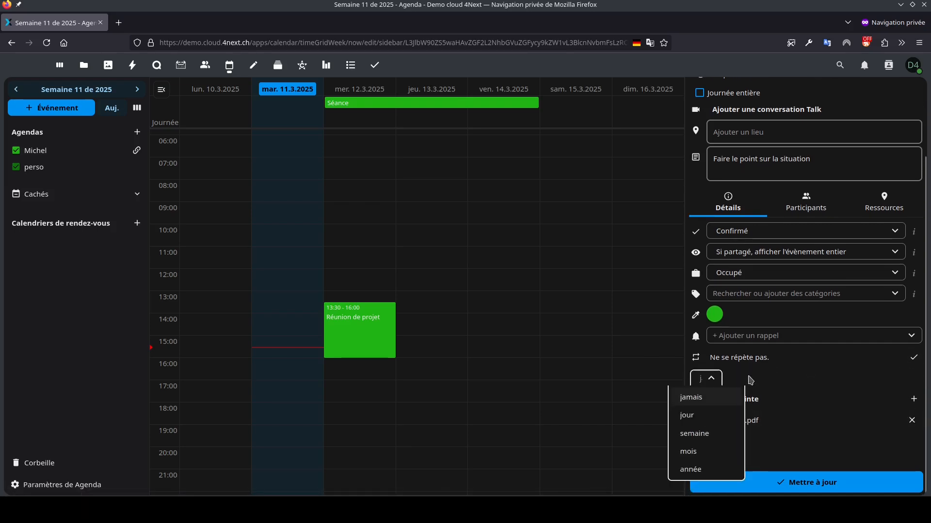
pyautogui.click(705, 437)
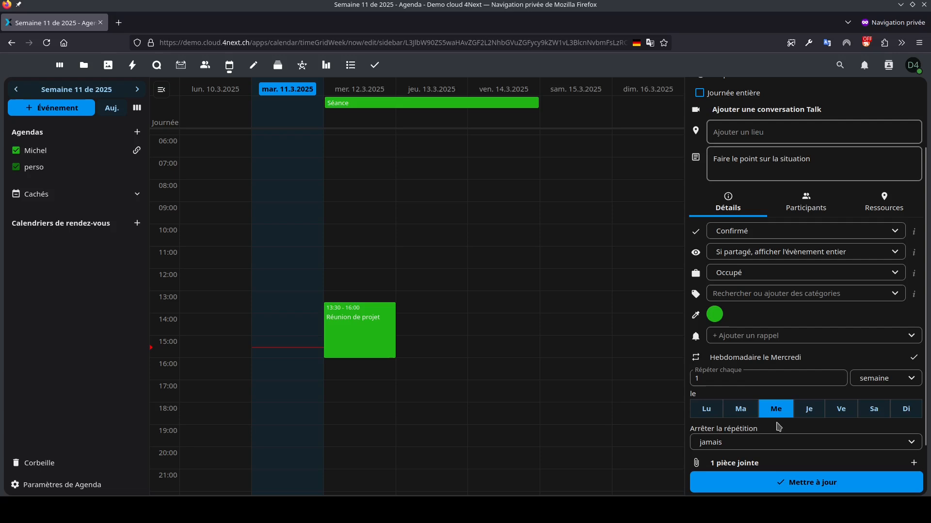
pyautogui.click(741, 410)
pyautogui.click(811, 419)
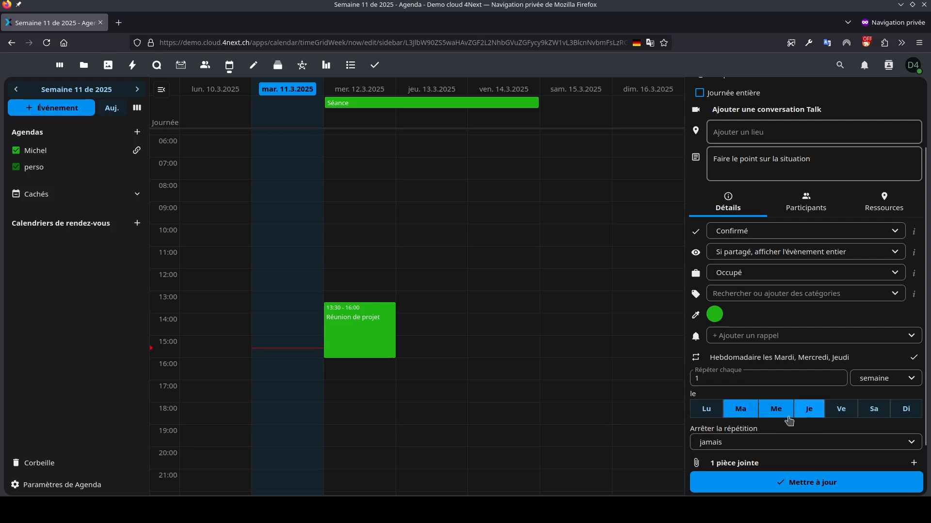
pyautogui.click(779, 416)
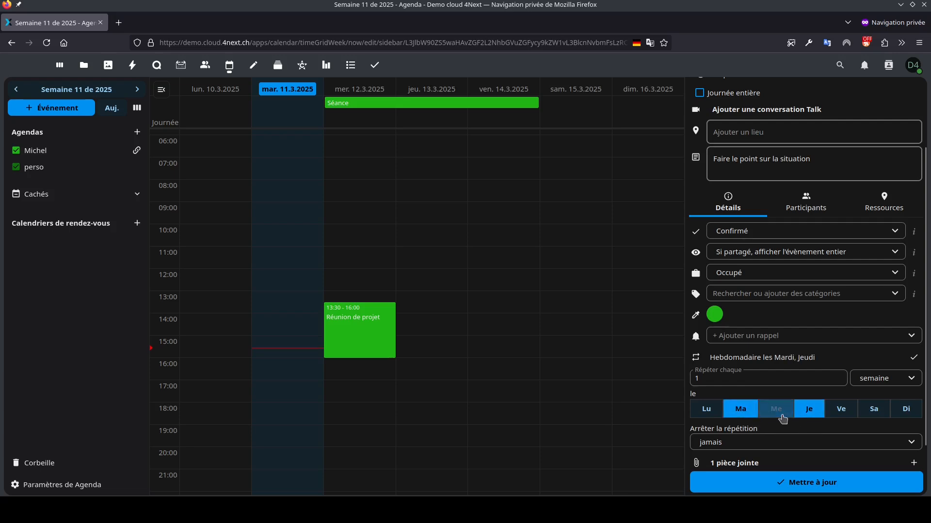
pyautogui.click(782, 485)
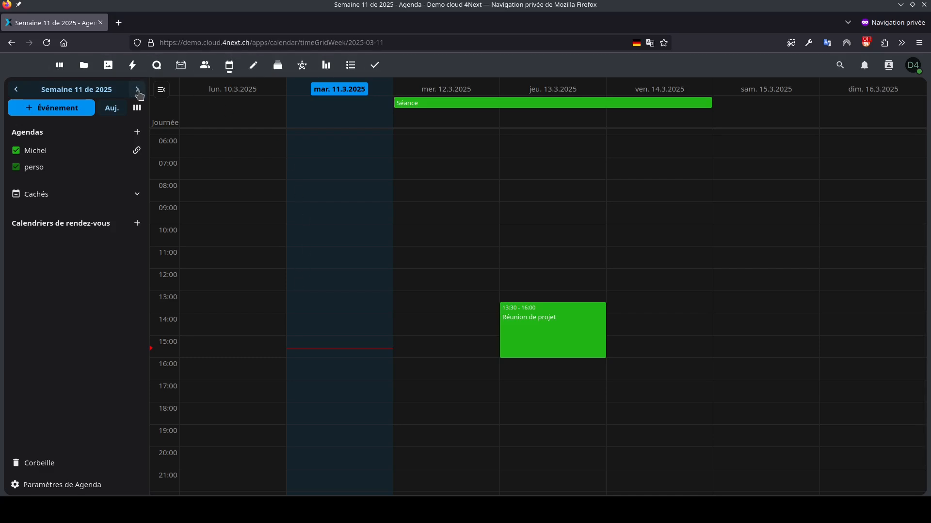
# Check the recurring meeting in weeks 12 and 13, and return to the current week.
pyautogui.click(139, 90)
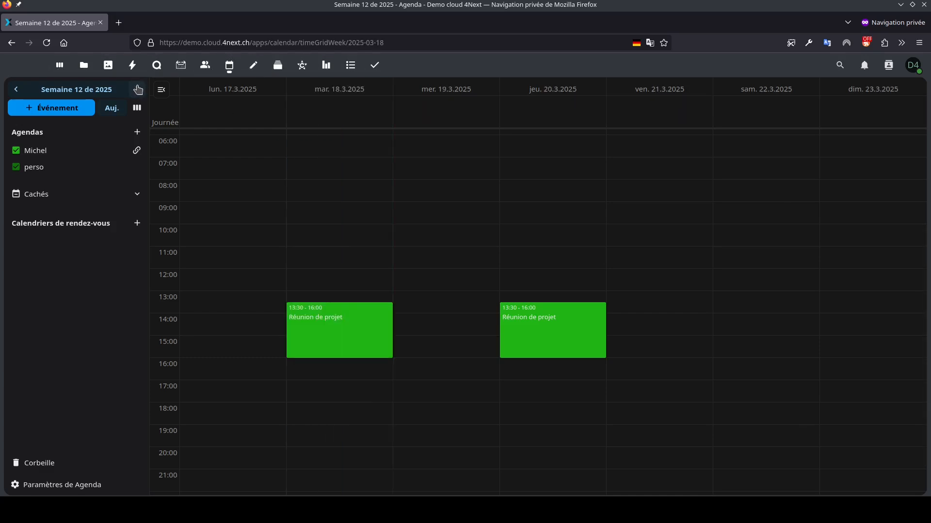
pyautogui.click(138, 90)
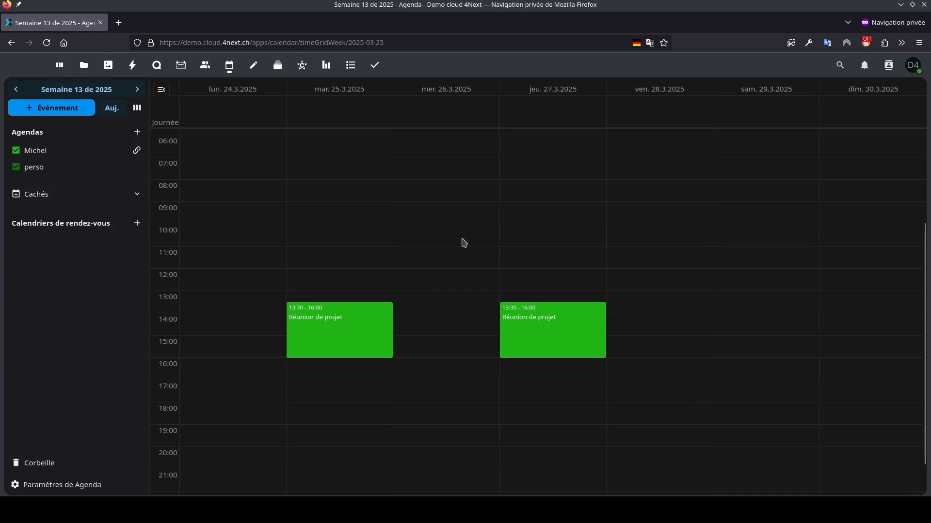
pyautogui.click(17, 89)
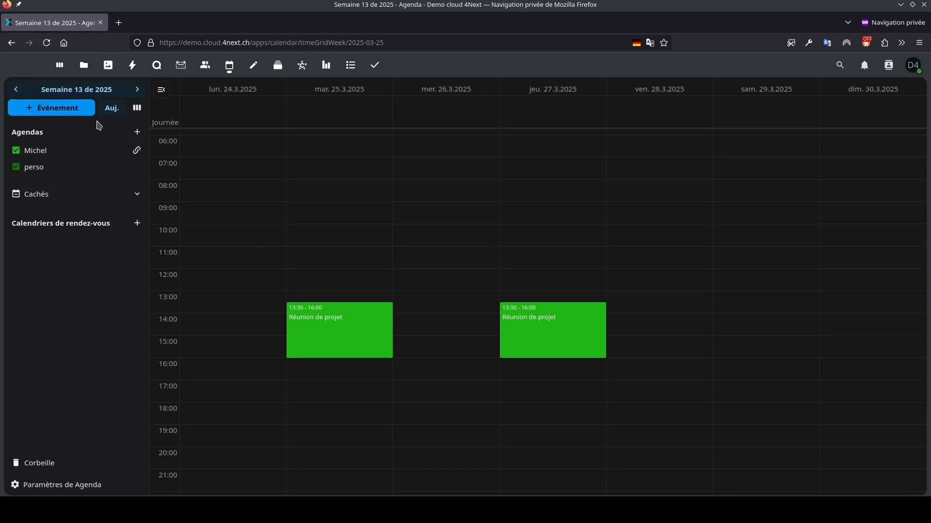
pyautogui.click(111, 109)
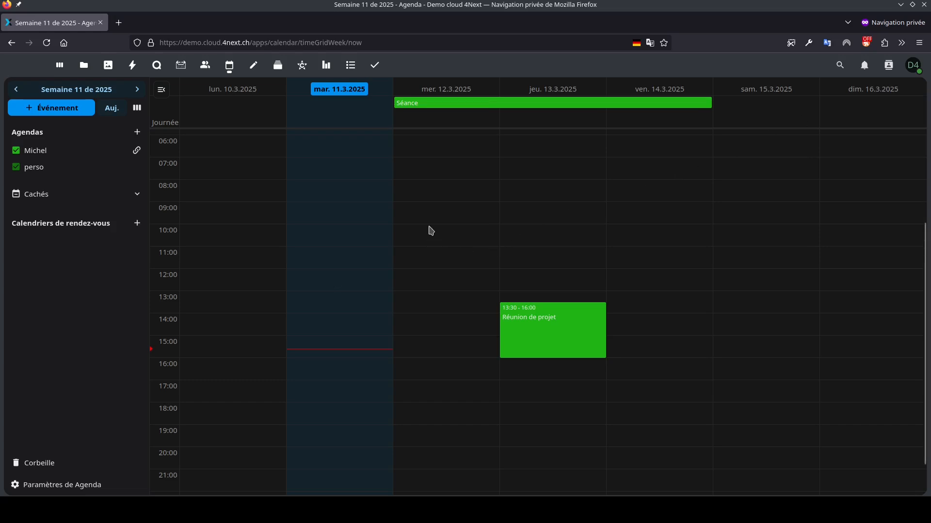
# Create an event titled "Groupe de travail" on Wednesday 12 March from 10:00 to 12:00 and add the first participant from the name search.
pyautogui.moveTo(431, 231); pyautogui.dragTo(451, 262)
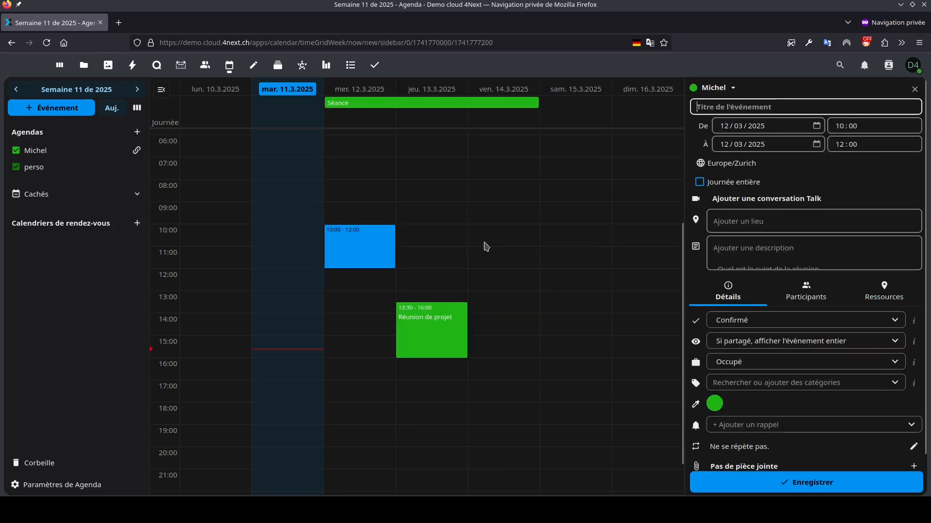
pyautogui.write('Groupe de travail')
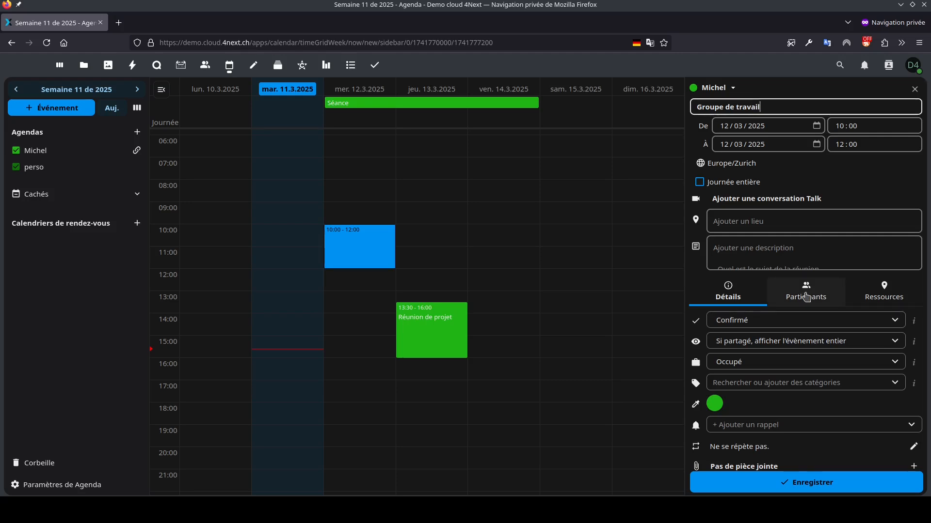
pyautogui.click(806, 296)
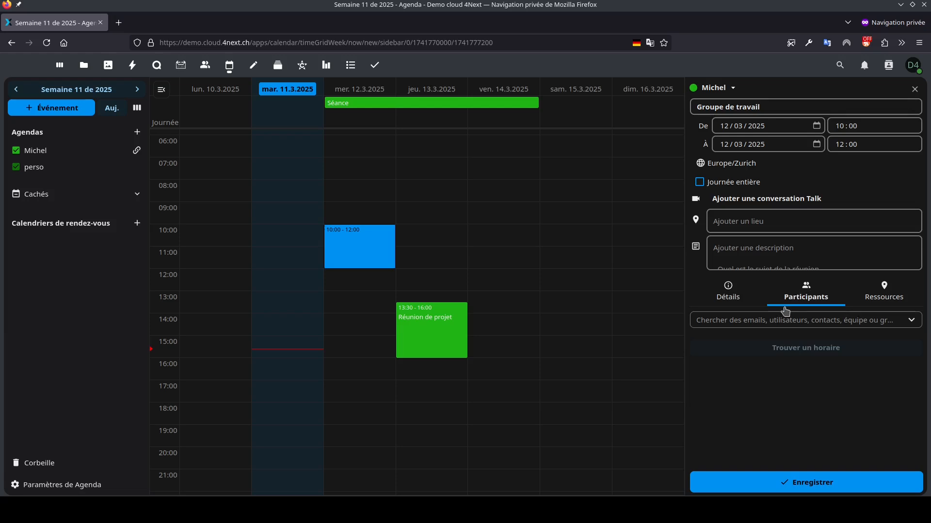
pyautogui.click(756, 325)
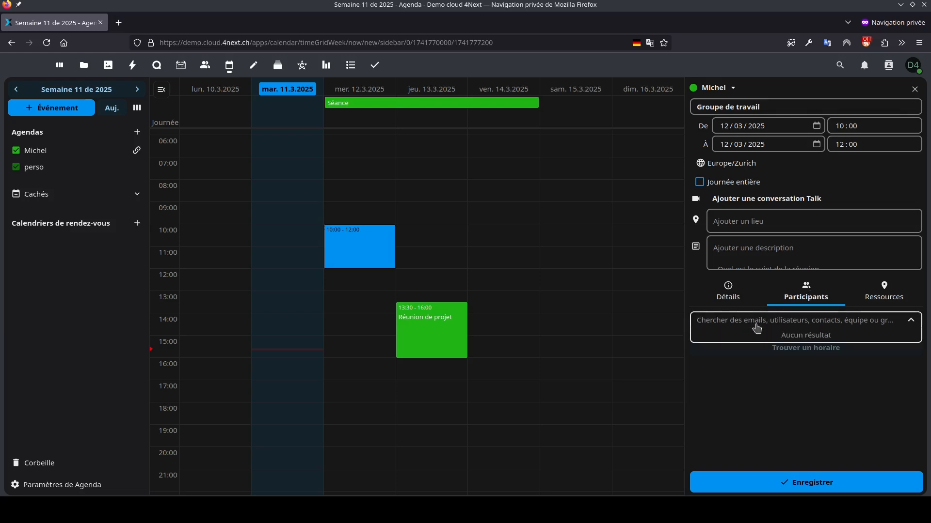
pyautogui.write('barna')
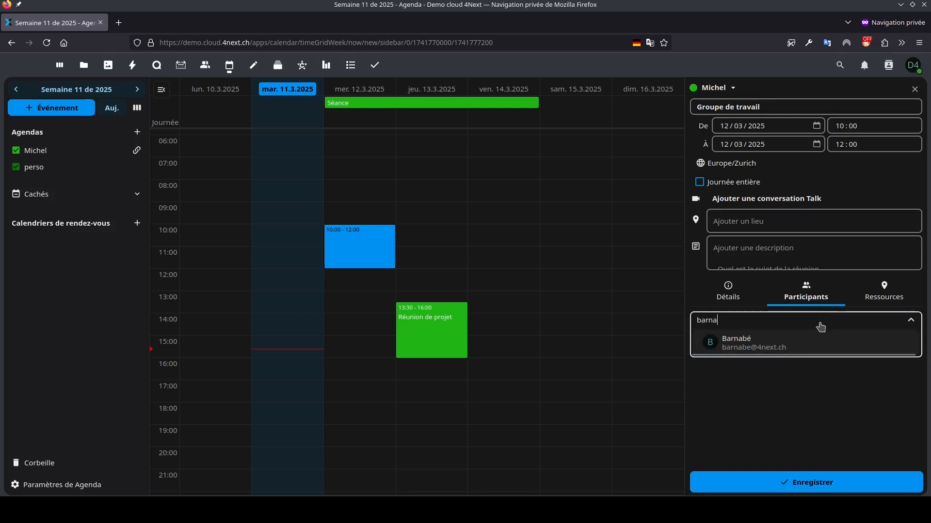
pyautogui.click(781, 345)
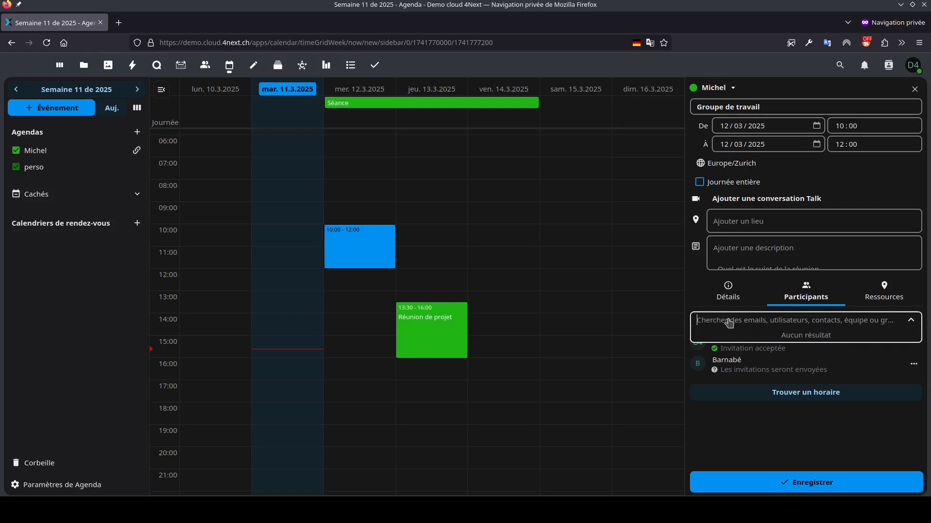
# Add a second participant to Groupe de travail by searching for the person's name, and save the event.
pyautogui.write('sidno')
pyautogui.press('BackSpace')
pyautogui.press('BackSpace')
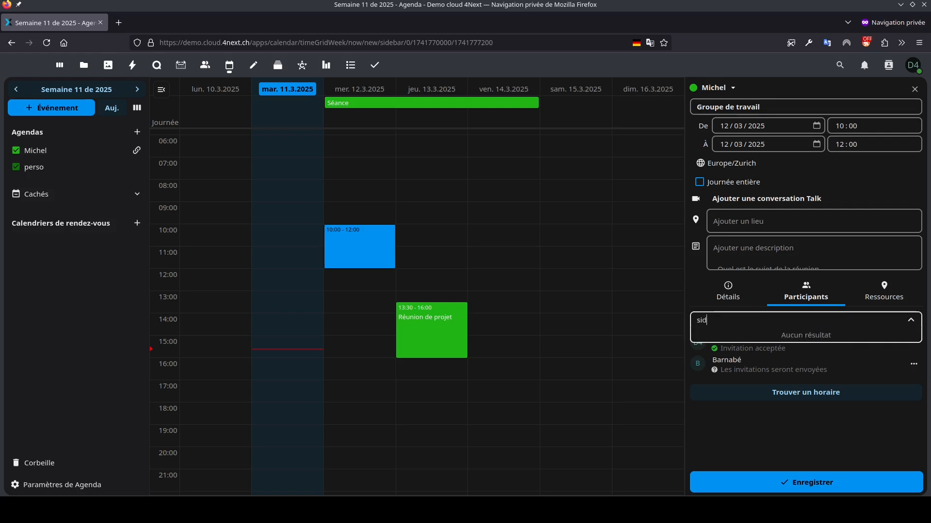
pyautogui.write('oni')
pyautogui.click(766, 345)
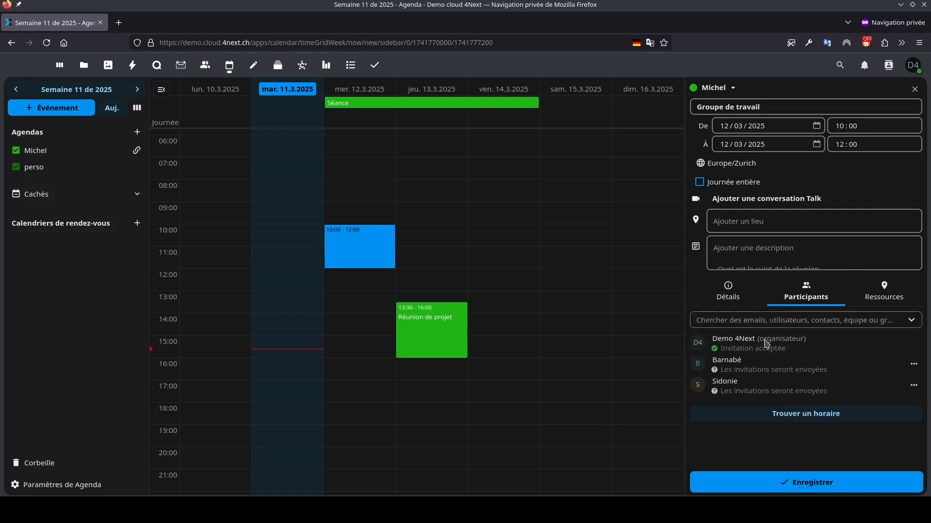
pyautogui.click(813, 482)
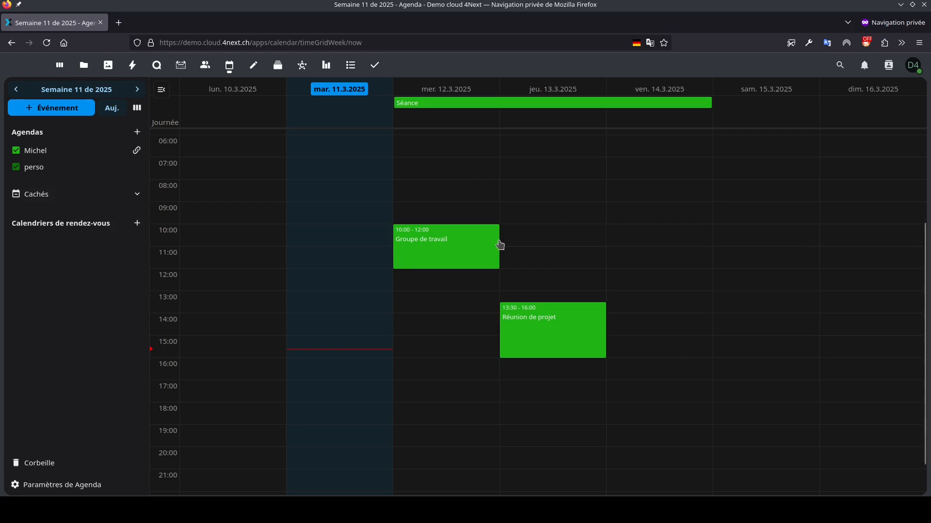
# Add reminders one hour and 5 minutes before the start of Groupe de travail, and save the update.
pyautogui.click(463, 254)
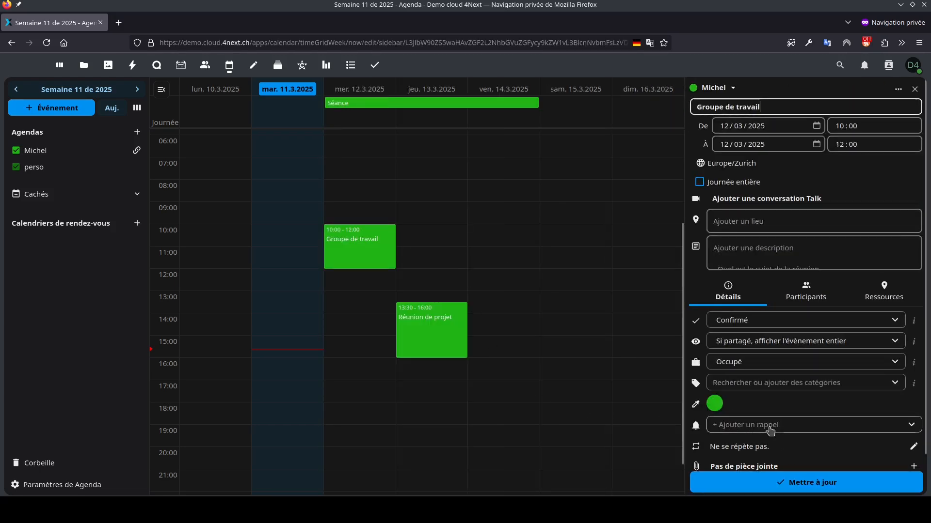
pyautogui.click(910, 423)
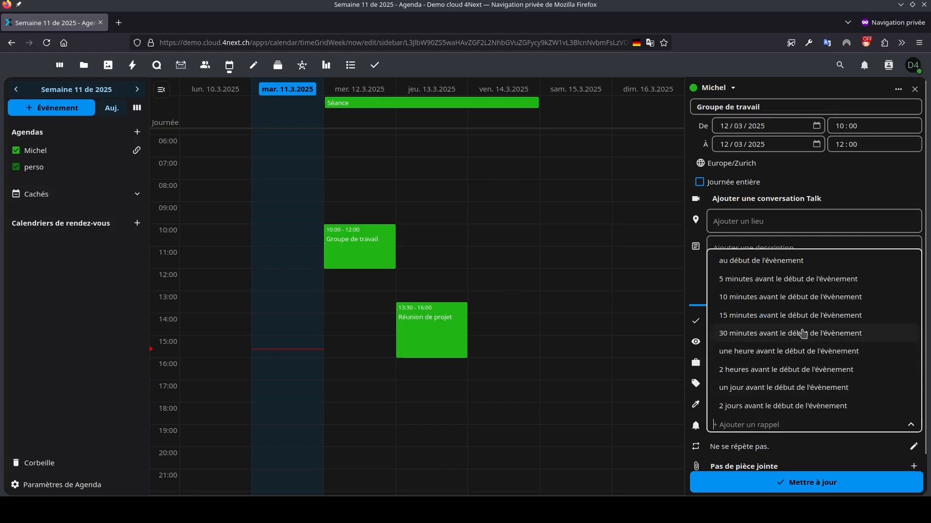
pyautogui.click(753, 357)
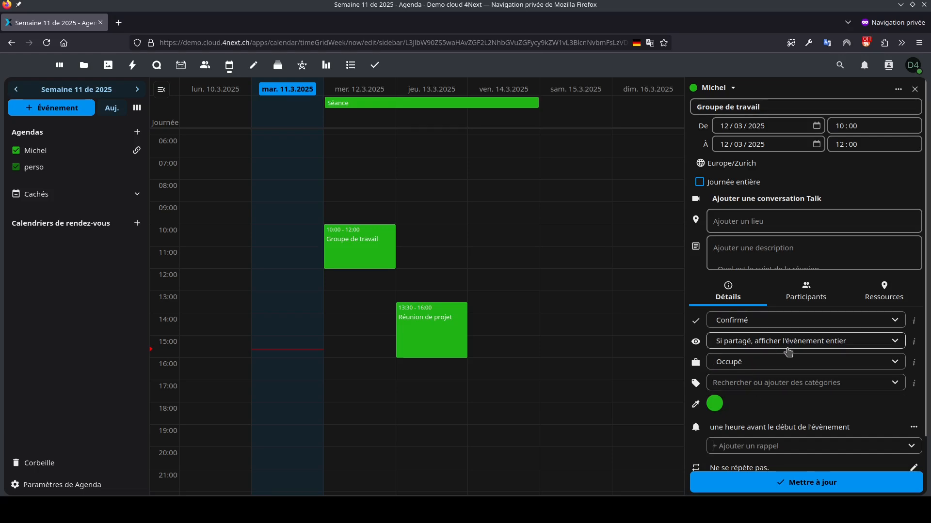
pyautogui.click(758, 445)
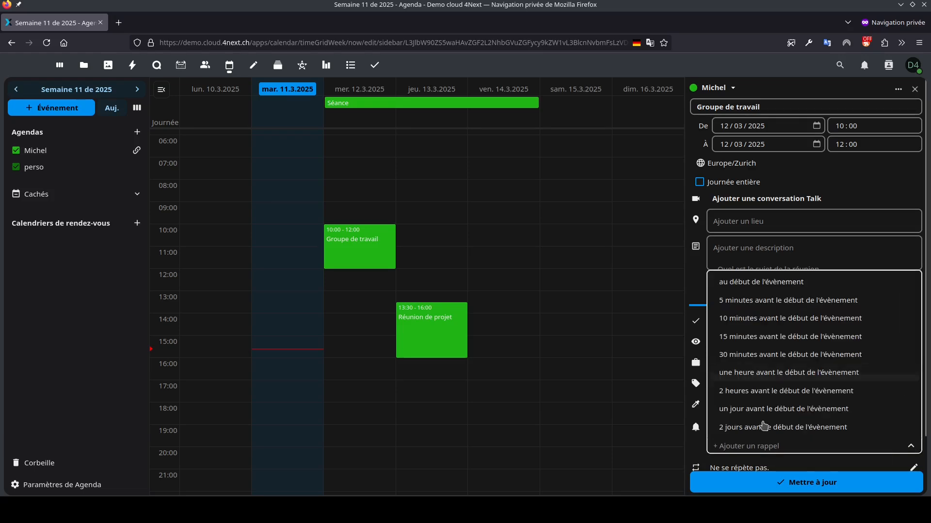
pyautogui.click(761, 298)
pyautogui.scroll(-2, 729, 412)
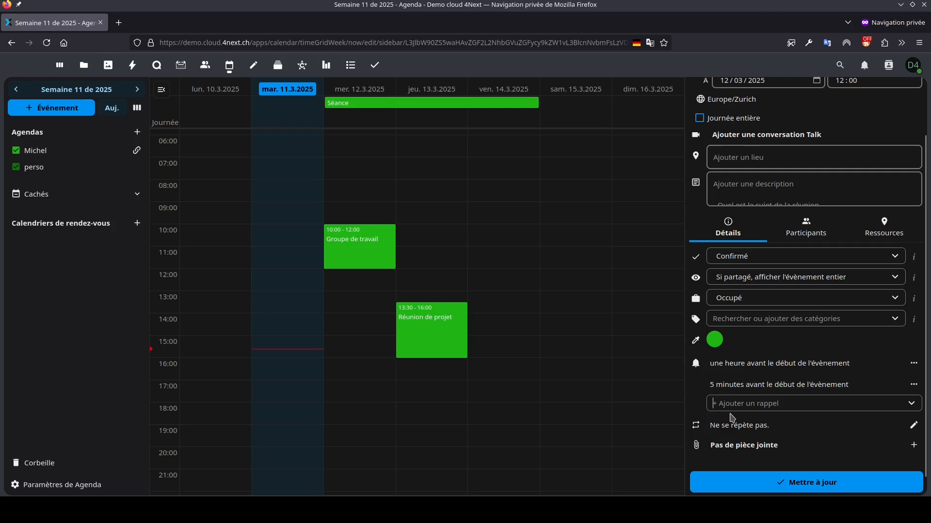
pyautogui.click(778, 483)
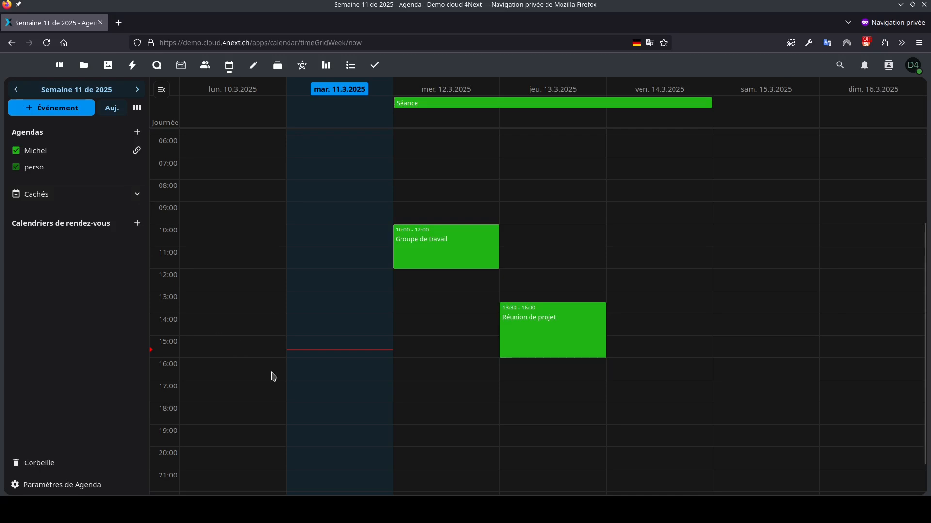
# Create and save an event titled "Fitnes" in the perso calendar on Wednesday 12 March from 19:00 to 20:30.
pyautogui.moveTo(438, 434); pyautogui.dragTo(437, 455)
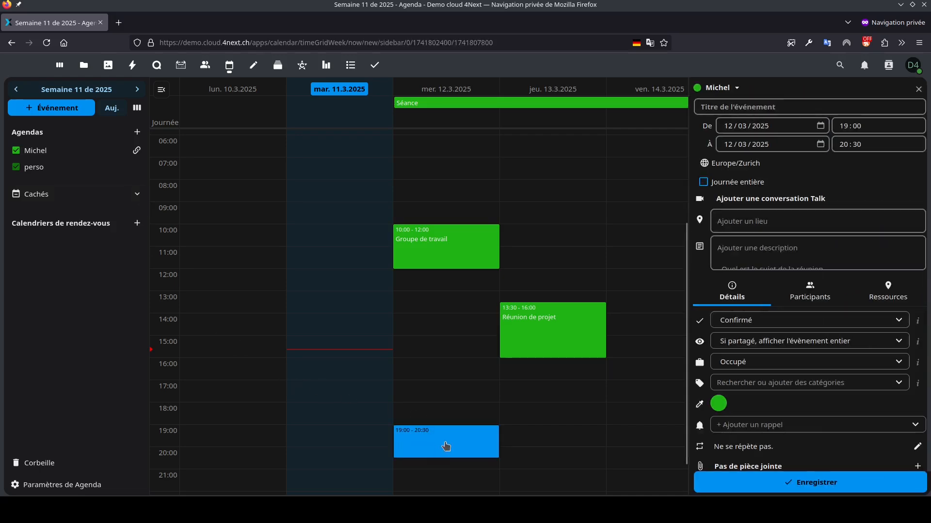
pyautogui.write('Fitnes')
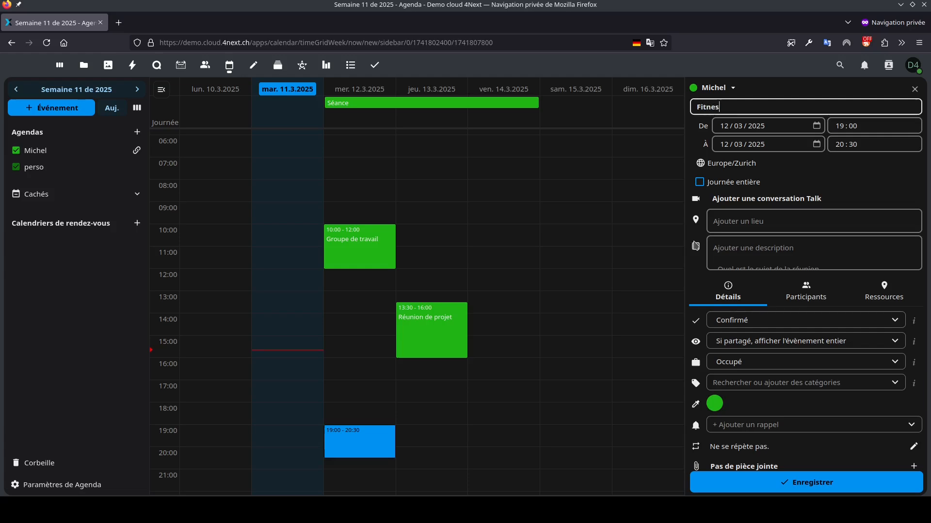
pyautogui.click(715, 87)
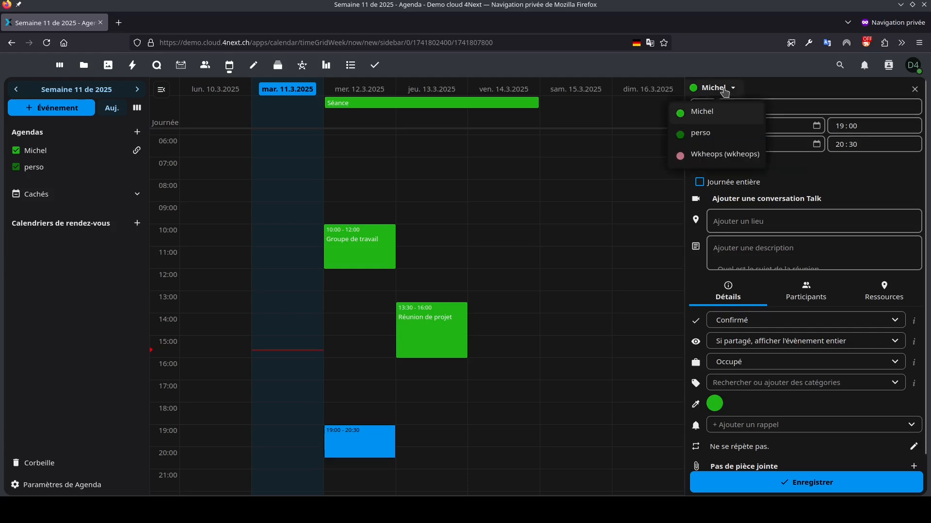
pyautogui.click(709, 133)
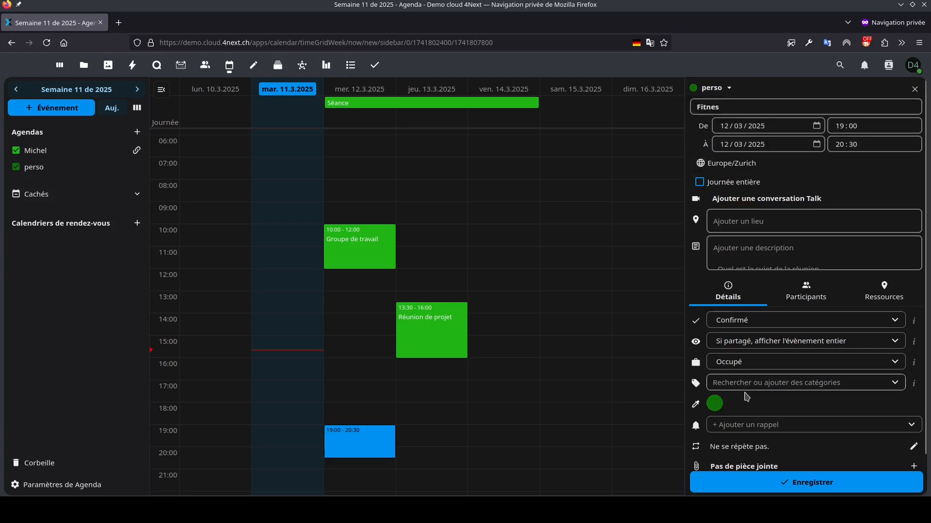
pyautogui.click(755, 488)
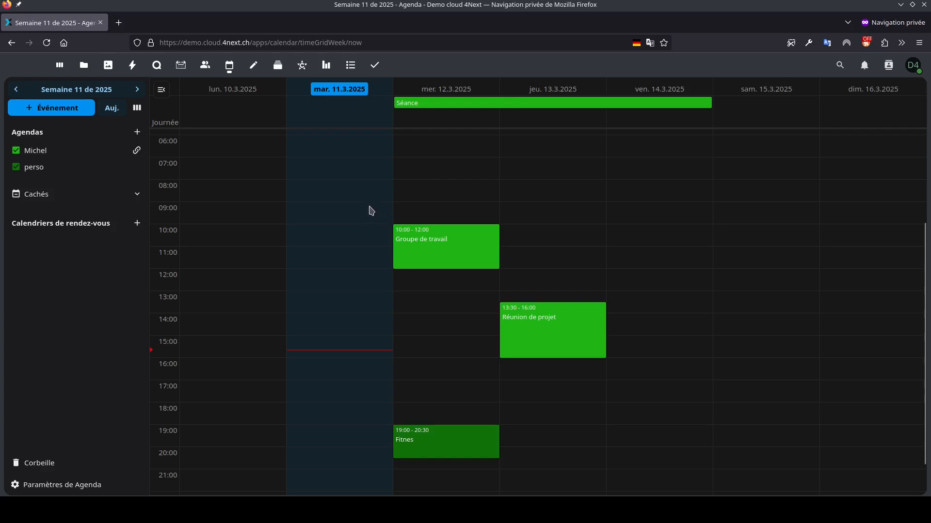
# Delete the Groupe de travail event on Wednesday 12 March.
pyautogui.click(463, 256)
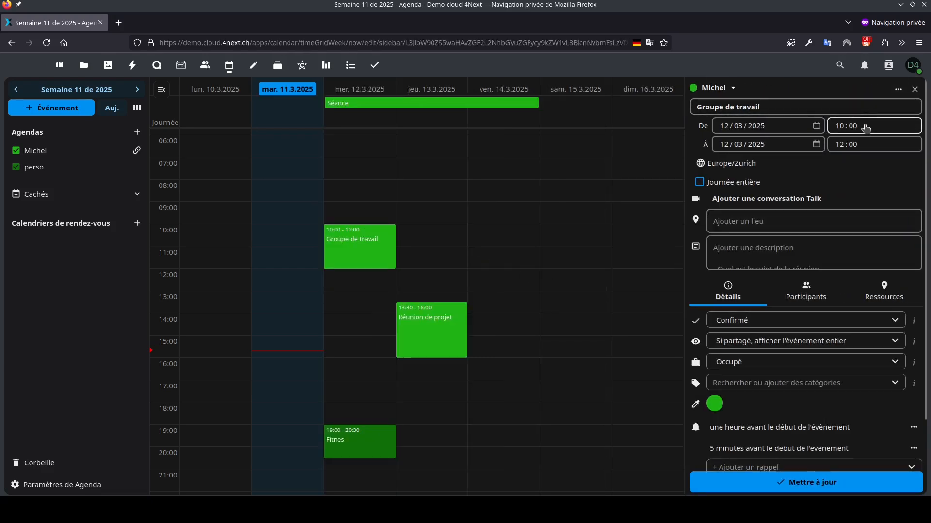
pyautogui.click(898, 89)
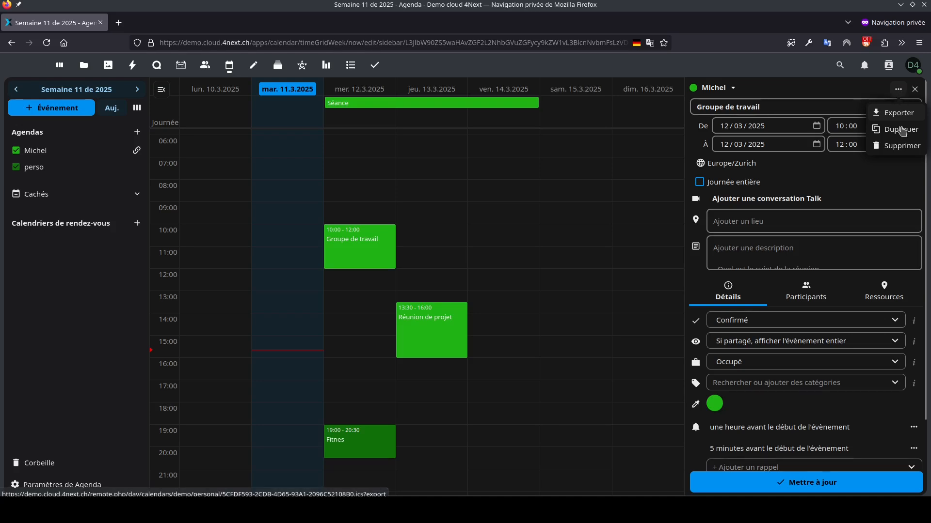
pyautogui.click(891, 146)
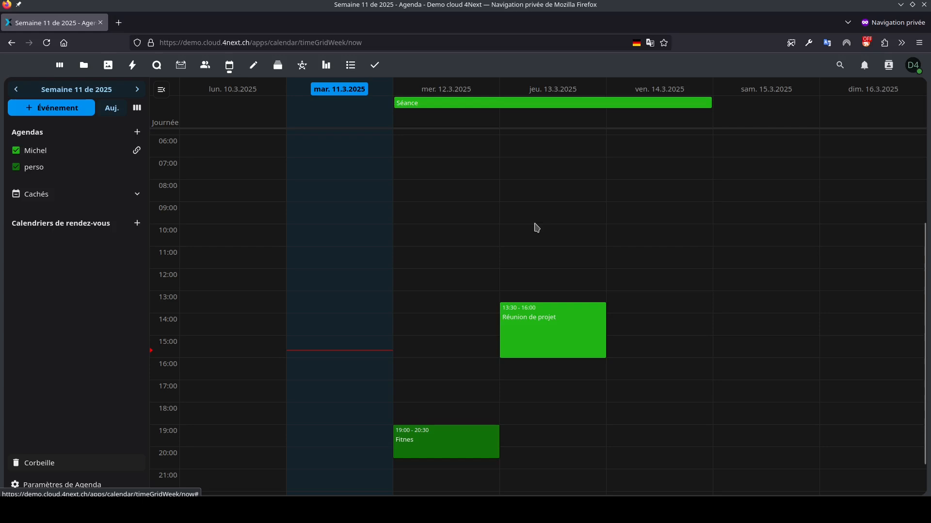
# Restore the deleted Groupe de travail event from the calendar trash, and close the trash.
pyautogui.click(69, 467)
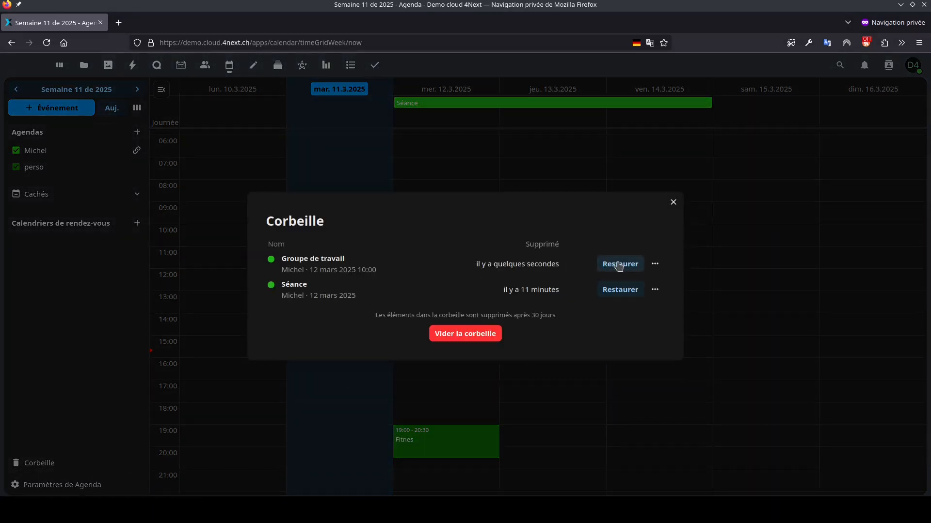
pyautogui.click(623, 271)
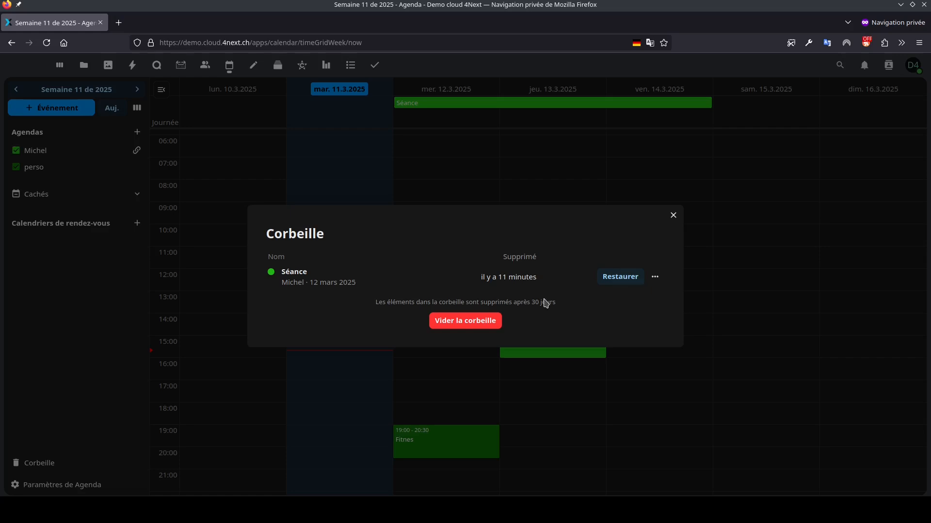
pyautogui.click(673, 216)
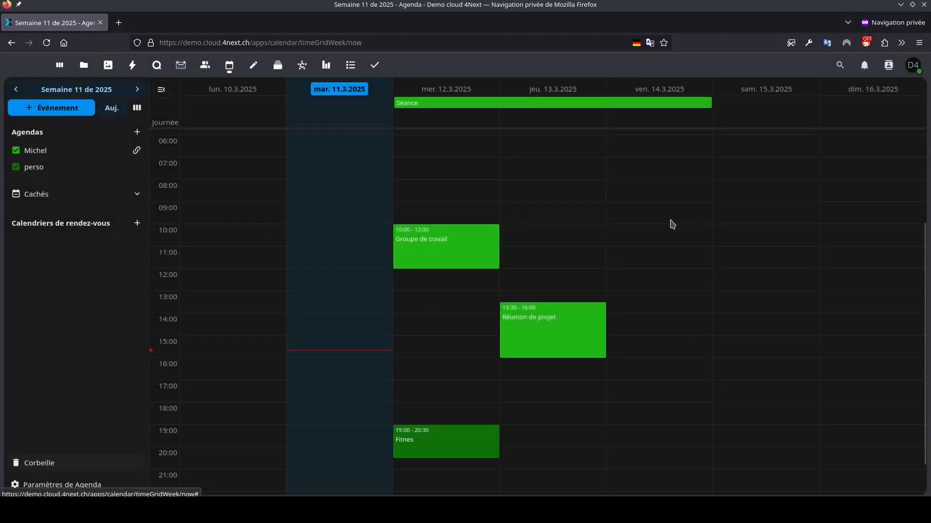